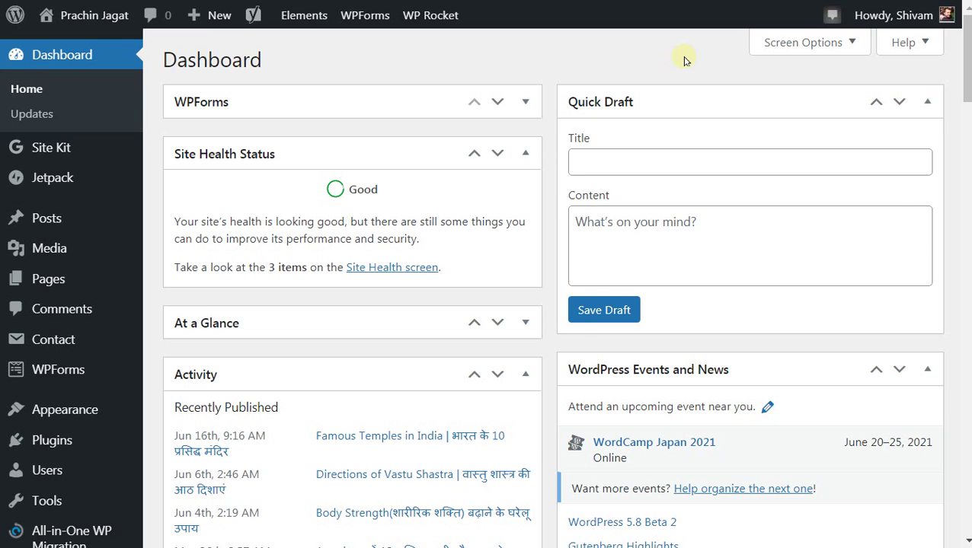
Open a new browser tab and fill its address with the site's domain, prachinjagat.com, without any path
key("F11")
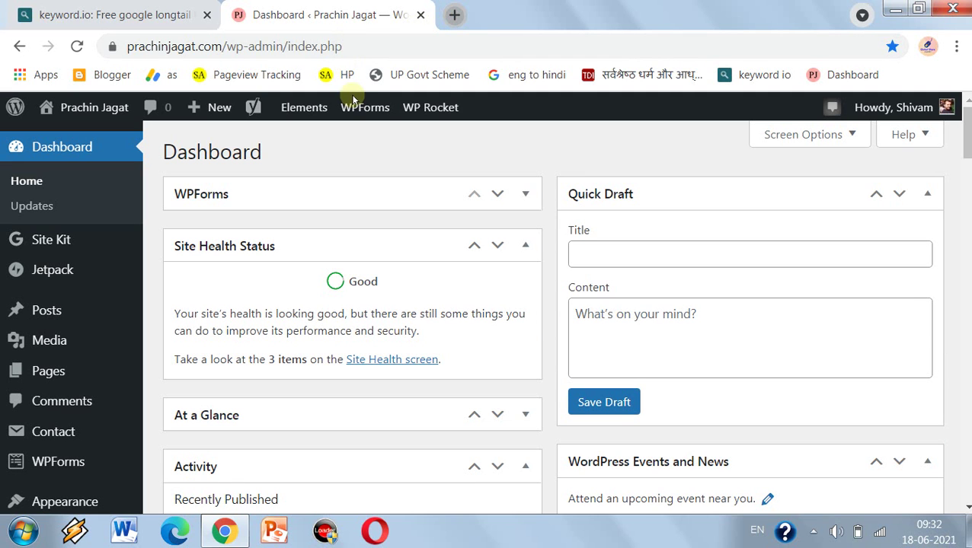
key("ctrl+t")
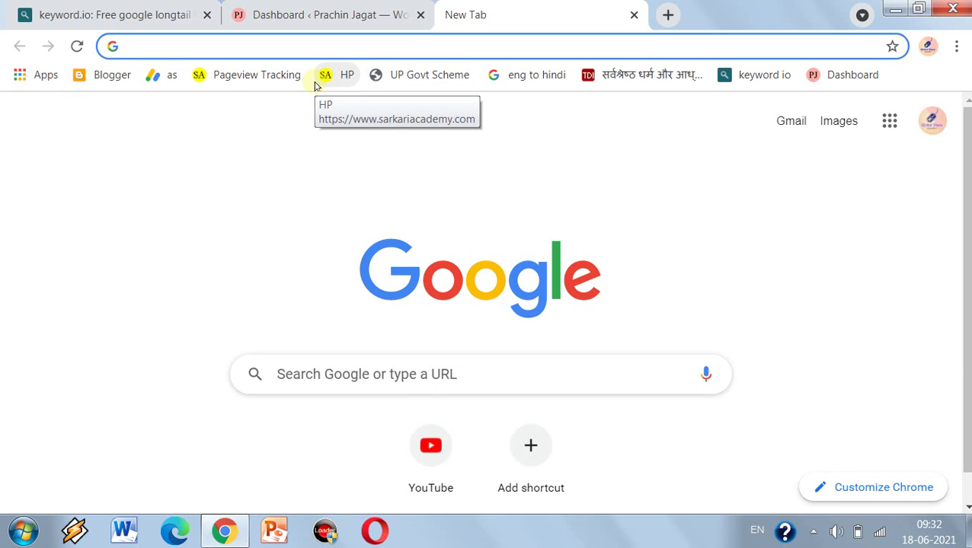
type("pra")
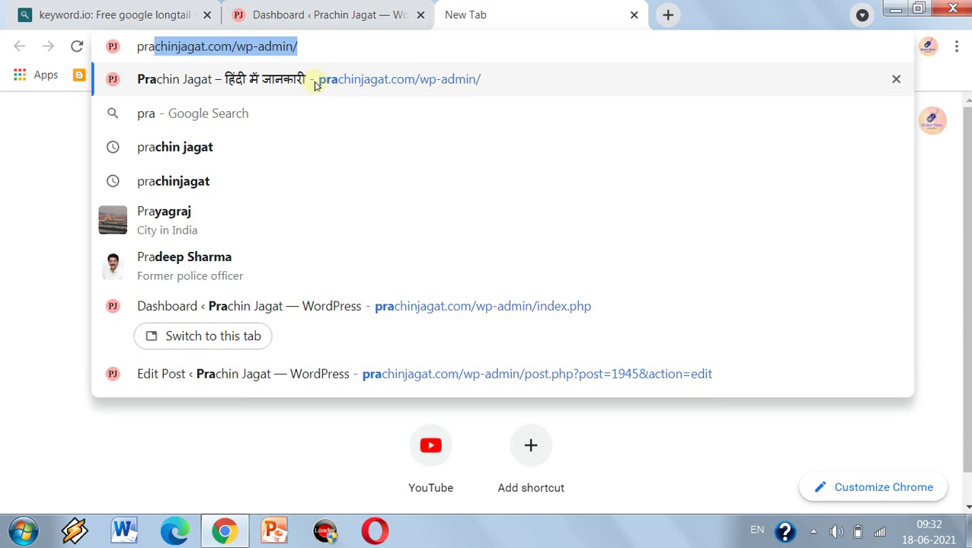
key("Right")
key("Right")
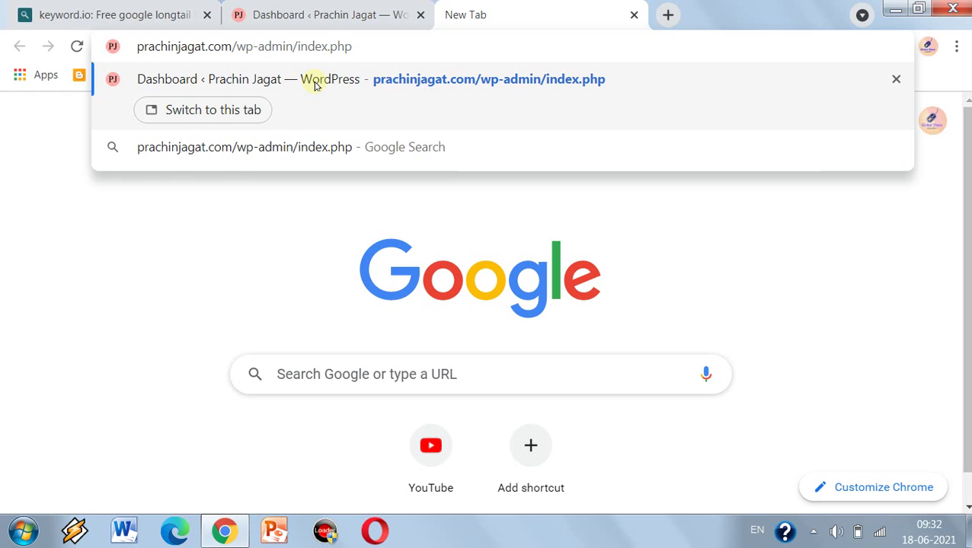
key("BackSpace")
key("BackSpace")
key("BackSpace")
key("BackSpace")
key("BackSpace")
key("BackSpace")
key("BackSpace")
key("BackSpace")
key("BackSpace")
key("BackSpace")
key("BackSpace")
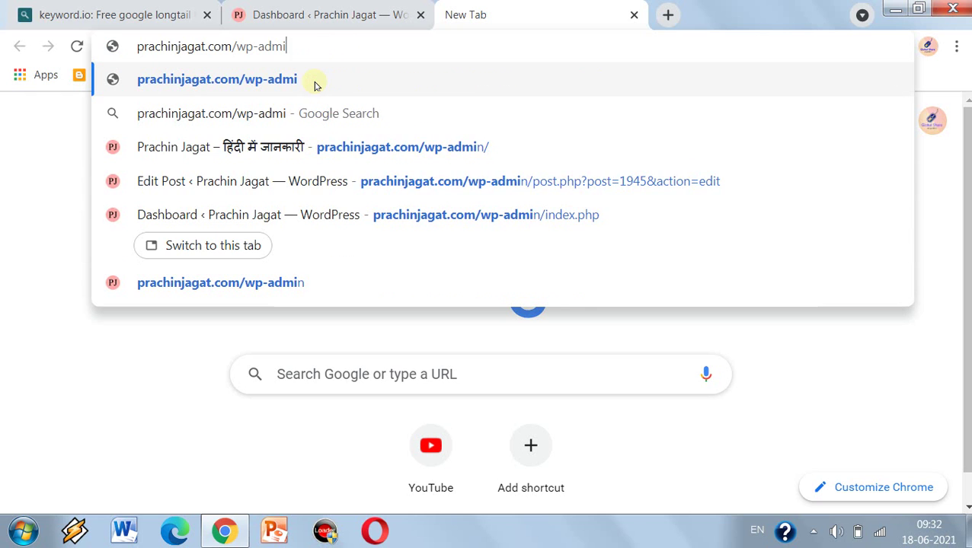
key("BackSpace")
key("BackSpace")
key("BackSpace")
key("BackSpace")
key("BackSpace")
key("BackSpace")
key("BackSpace")
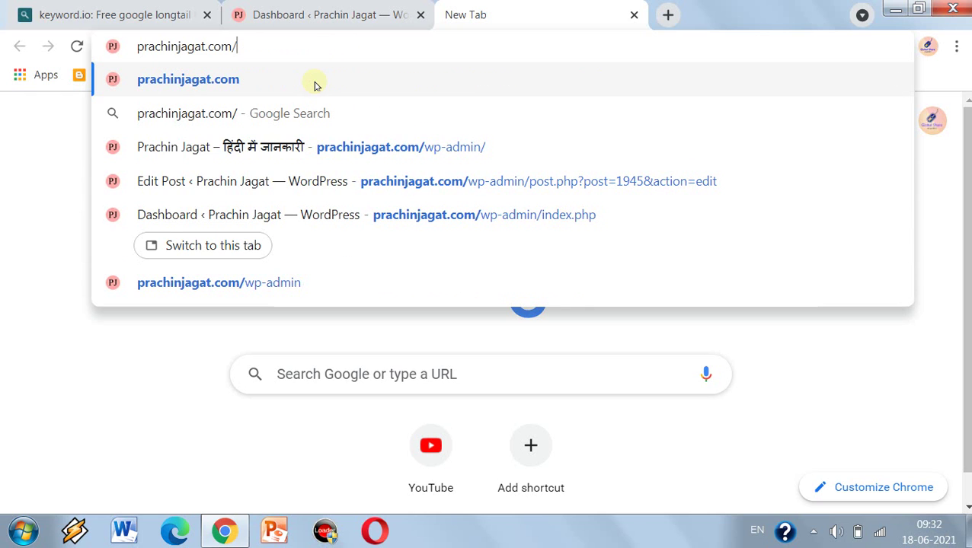
key("BackSpace")
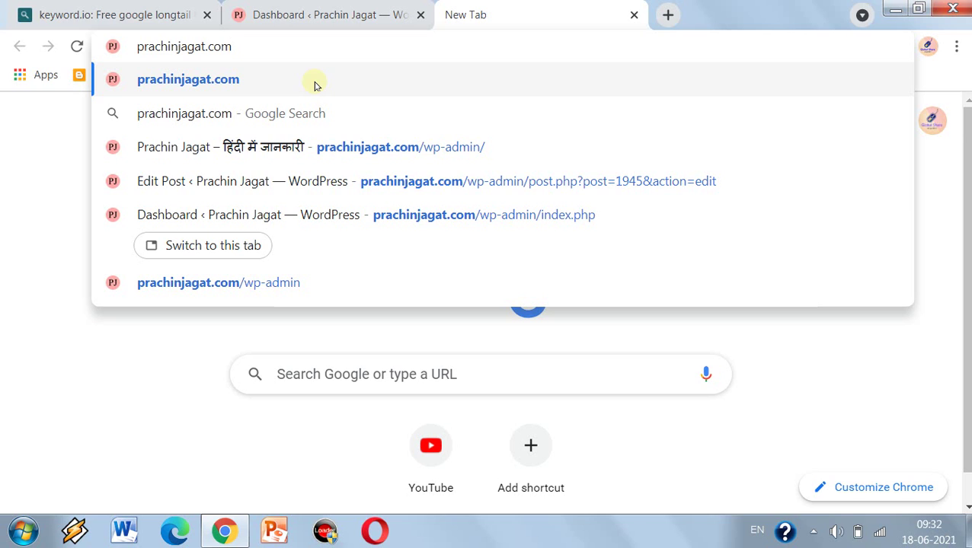
Append /wp-admin to the site's domain in the new tab's address without loading the page
type("/")
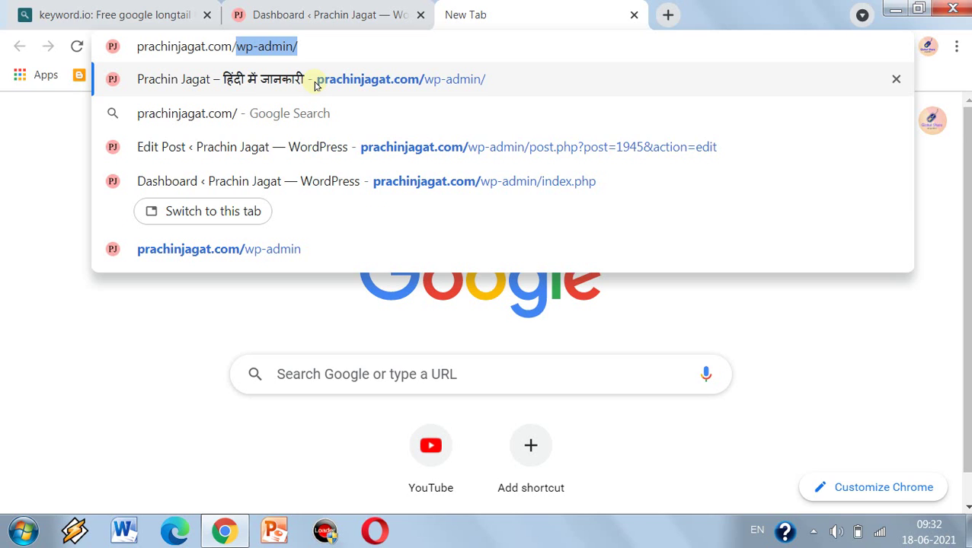
type("wp")
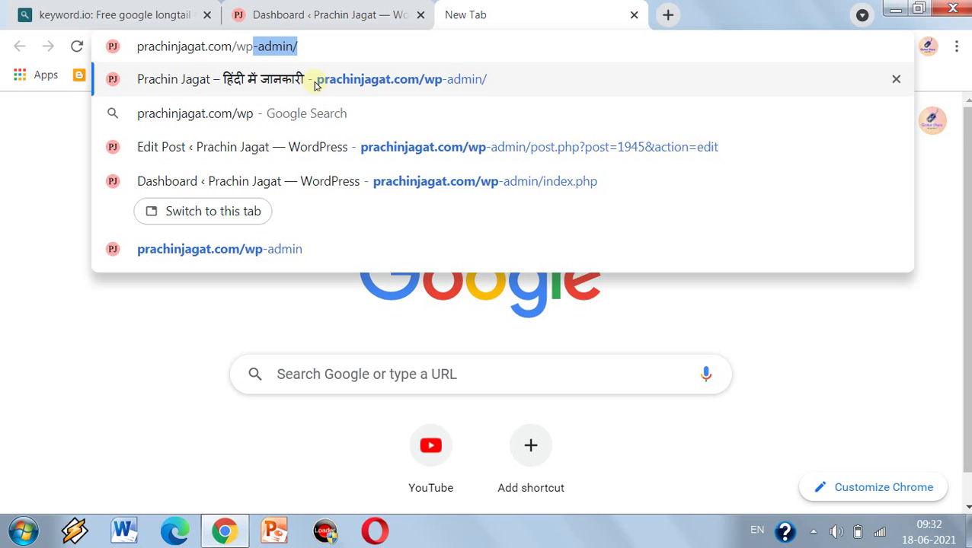
type("-admi")
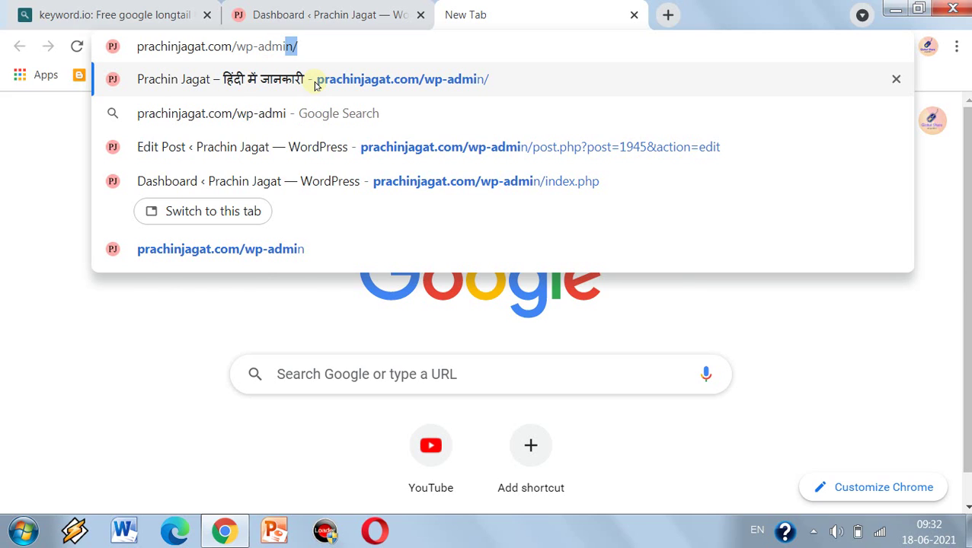
type("n")
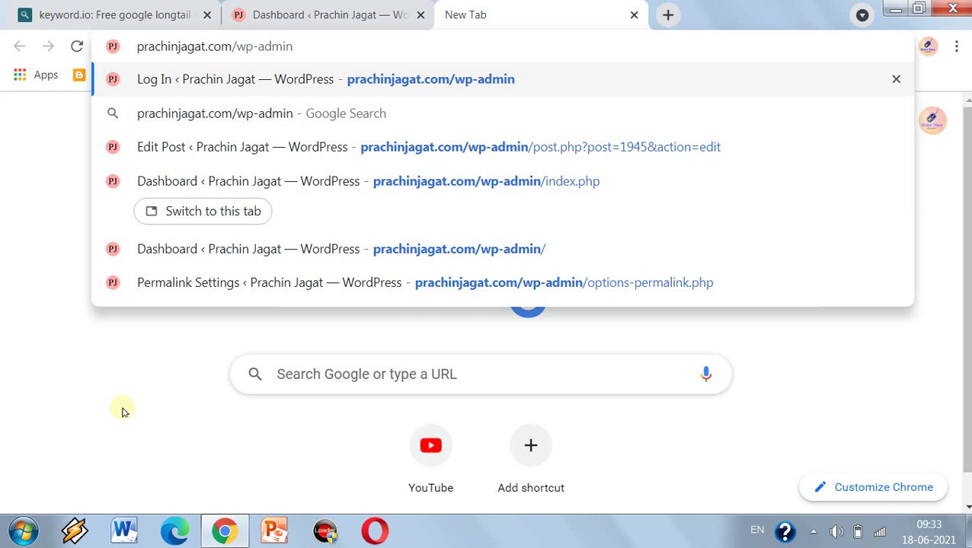
left_click(400, 325)
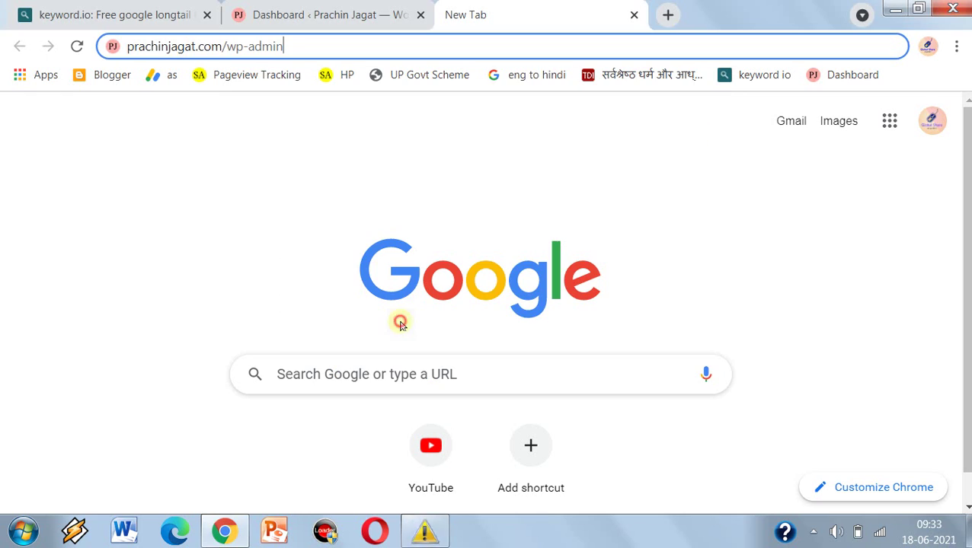
Return to the WordPress dashboard tab and open the page for adding new plugins
left_click(349, 5)
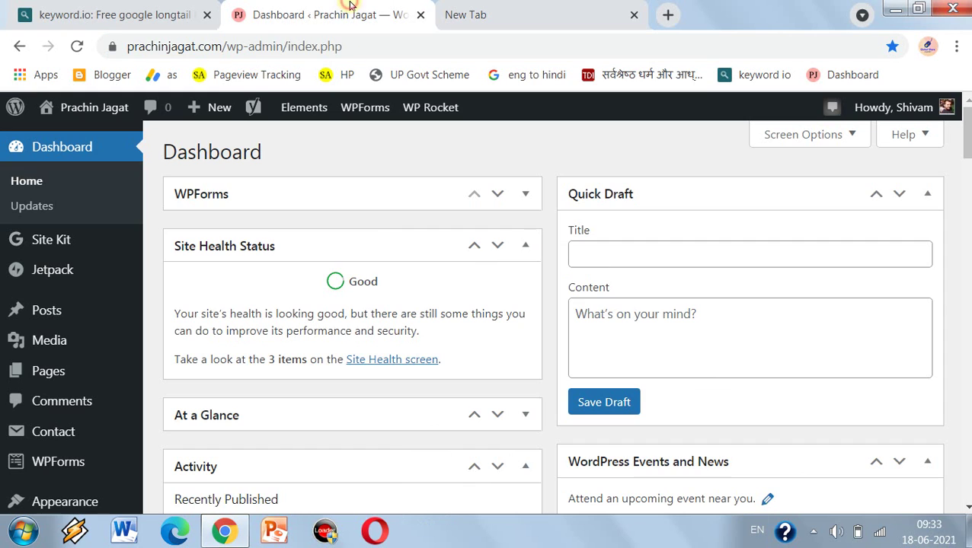
scroll(84, 364, "down", 2)
mouse_move(76, 363)
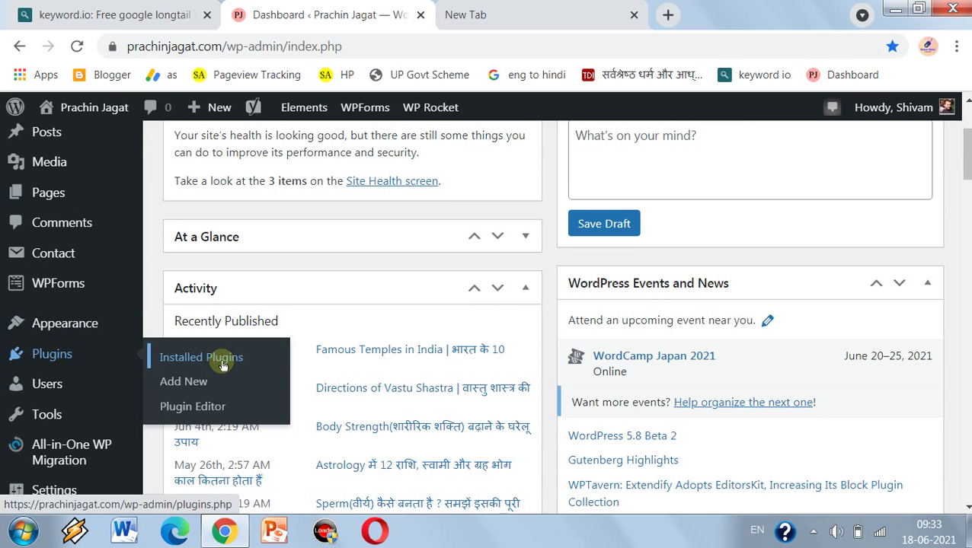
left_click(206, 381)
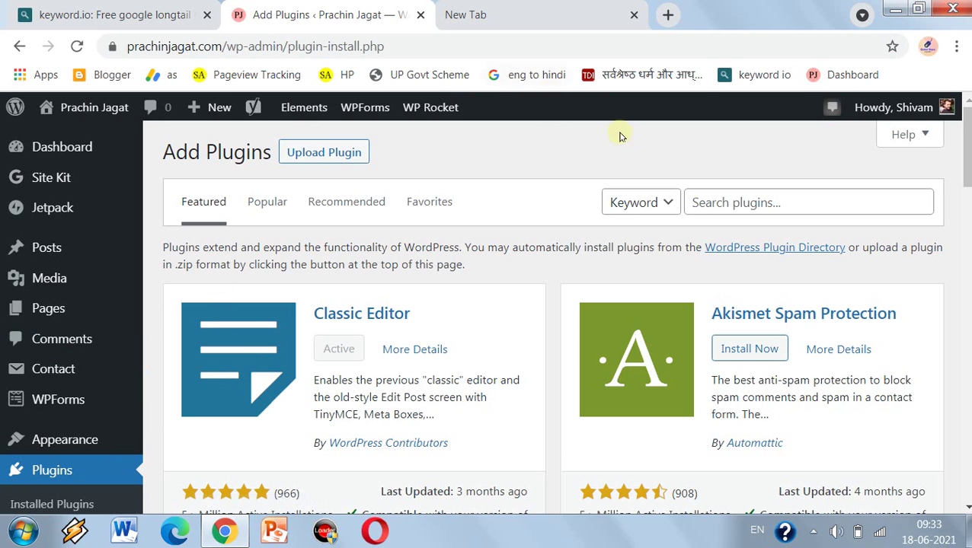
Search the plugin directory for "change wp admin" and review the Change wp-admin login plugin
left_click(720, 203)
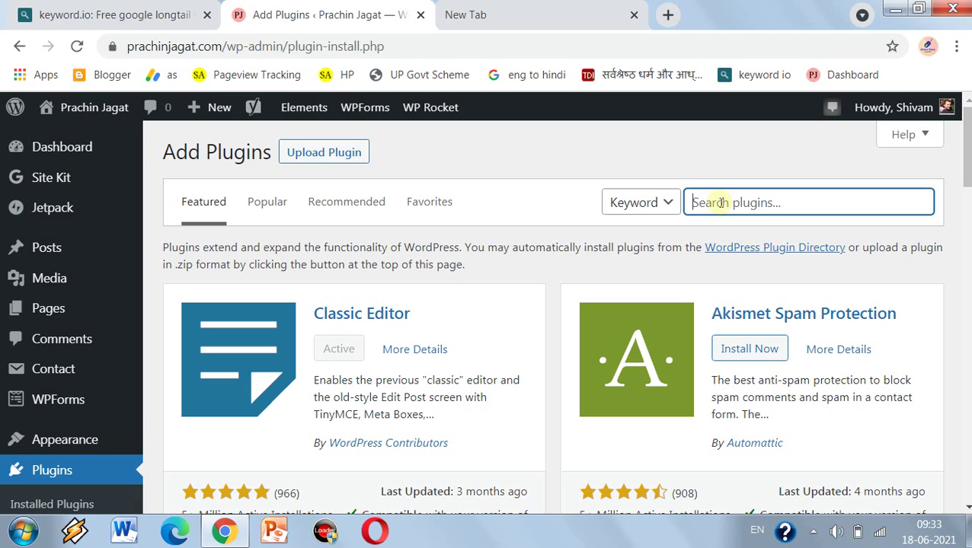
type("change wp a")
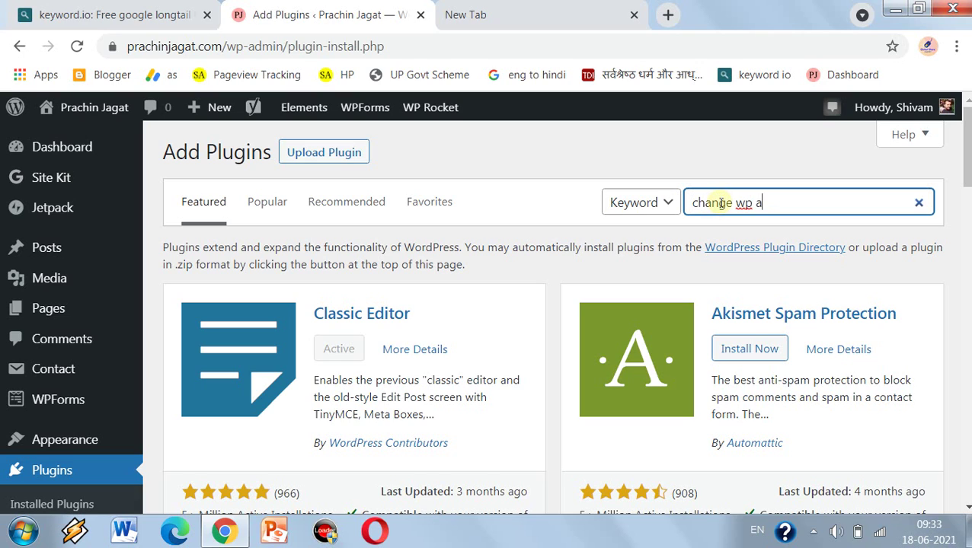
type("dmin")
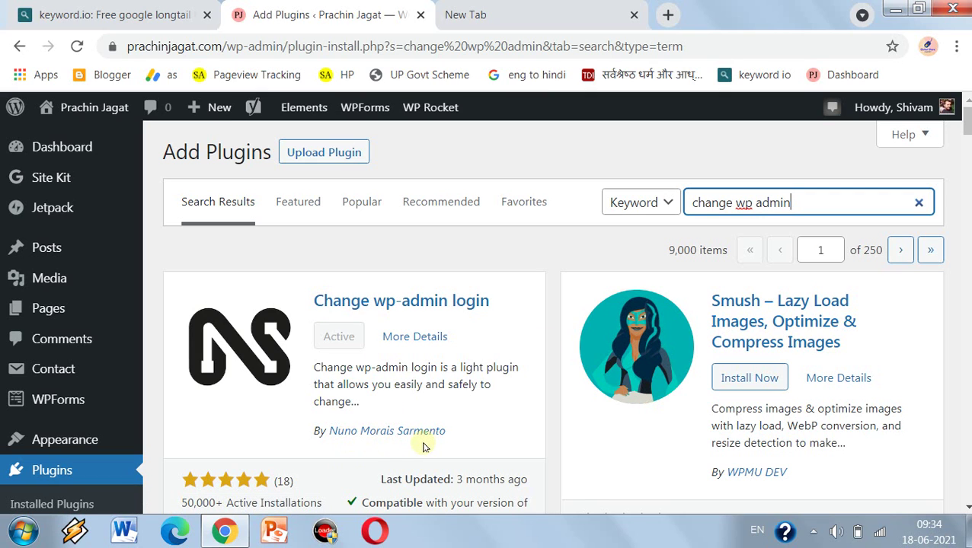
scroll(427, 415, "down", 1)
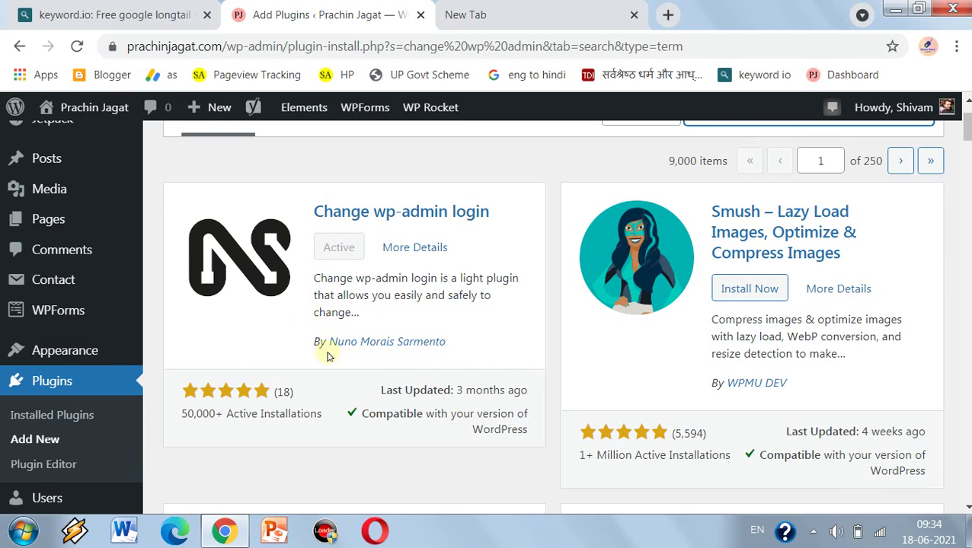
scroll(858, 242, "up", 1)
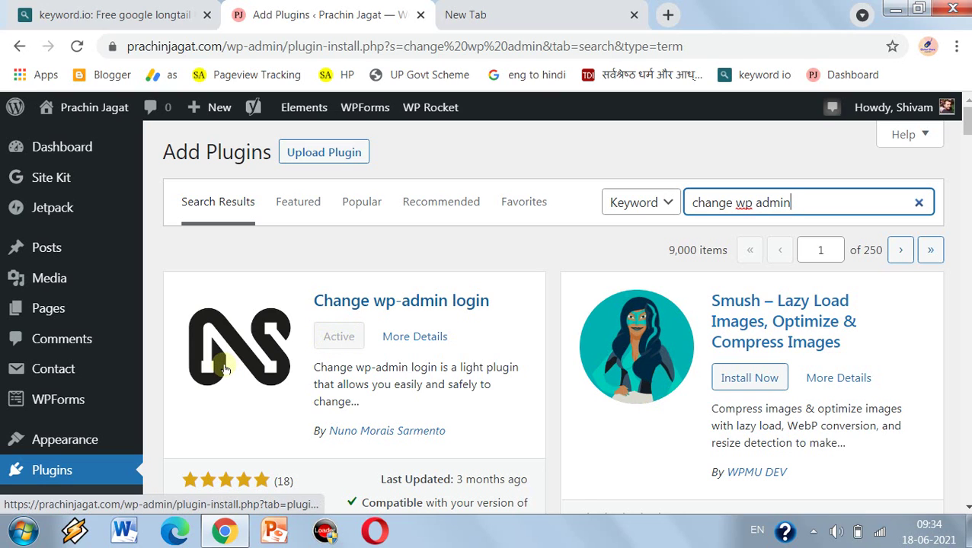
Open the Permalink Settings and locate the Change wp-admin login section
scroll(65, 409, "down", 5)
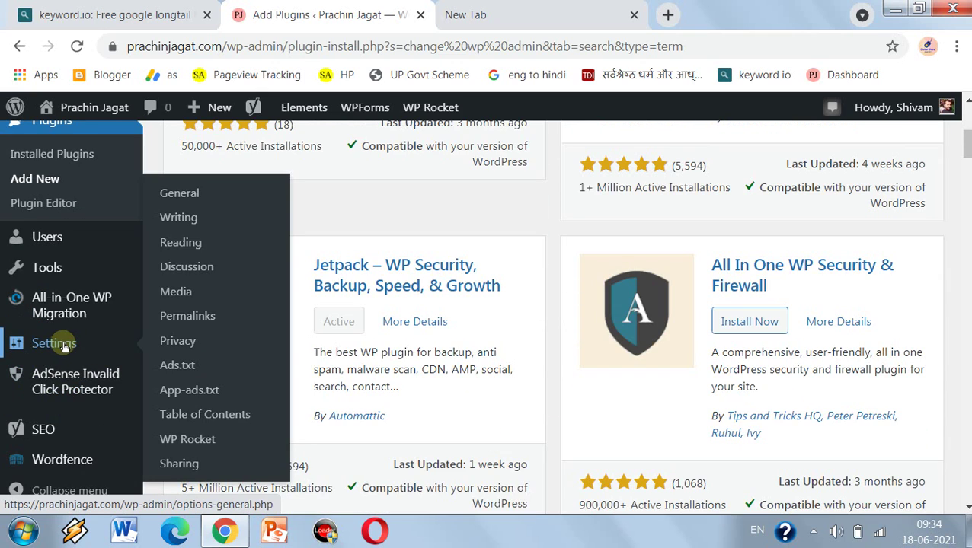
left_click(202, 323)
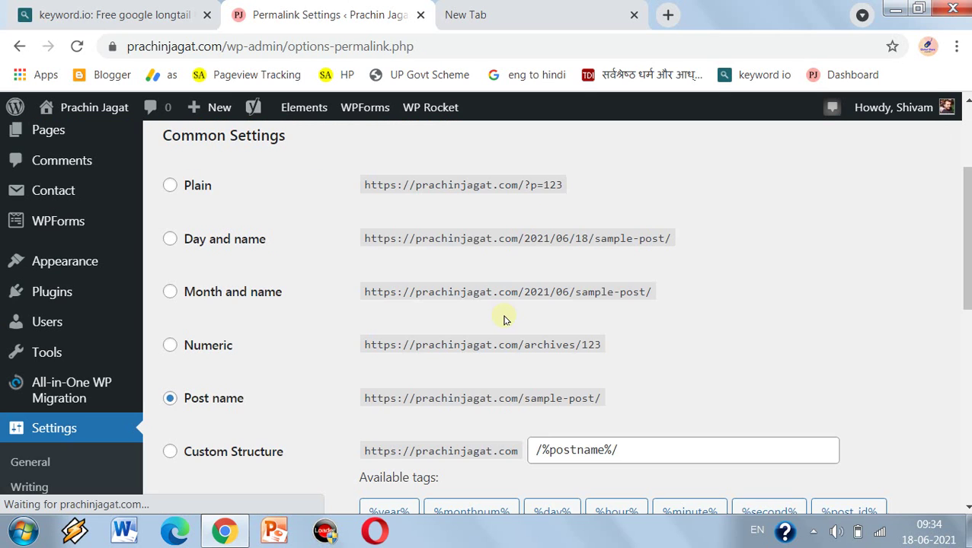
scroll(503, 318, "down", 10)
scroll(373, 344, "up", 10)
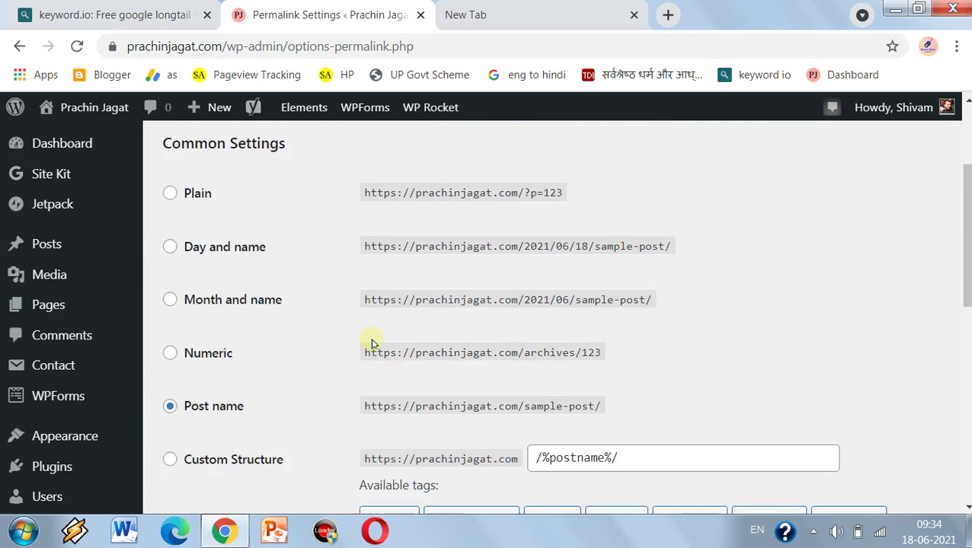
scroll(373, 345, "up", 3)
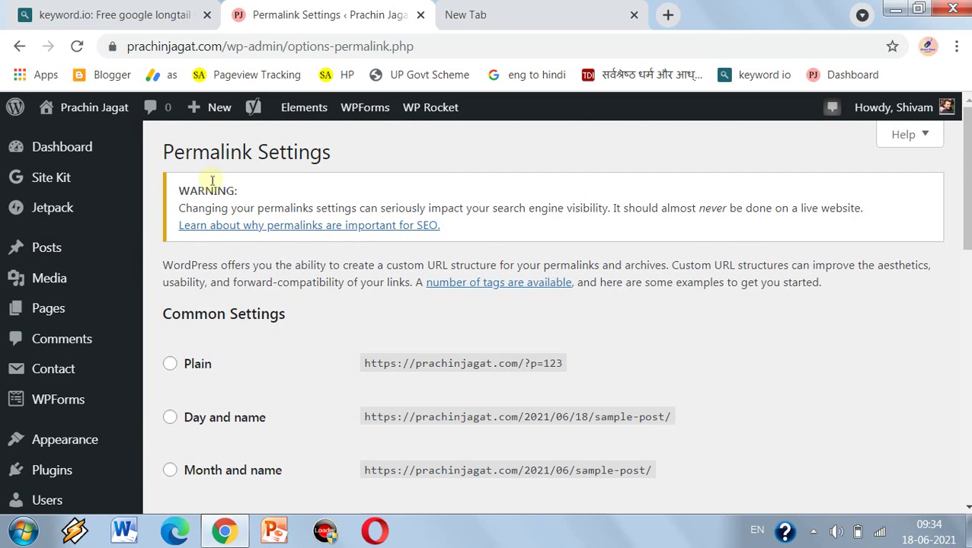
scroll(336, 167, "down", 10)
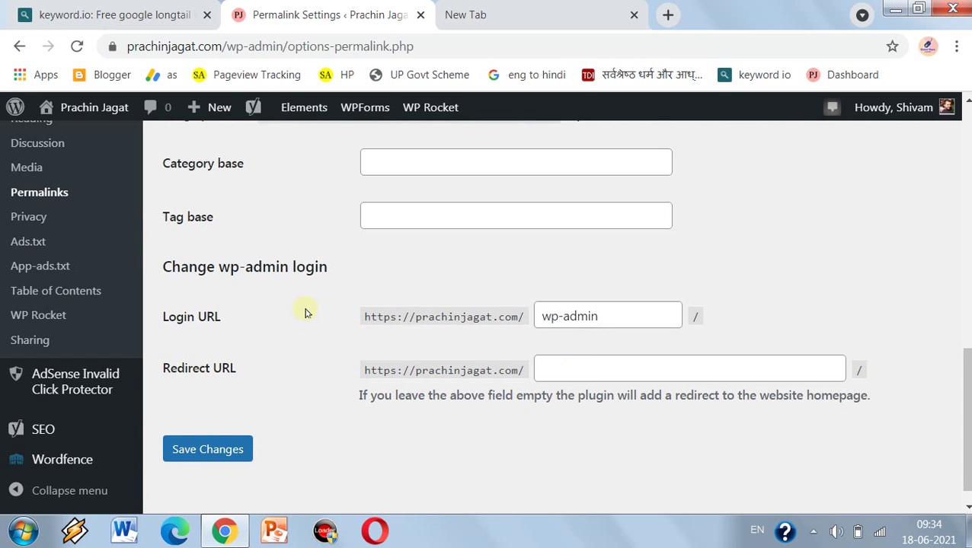
scroll(303, 310, "up", 2)
scroll(273, 319, "down", 3)
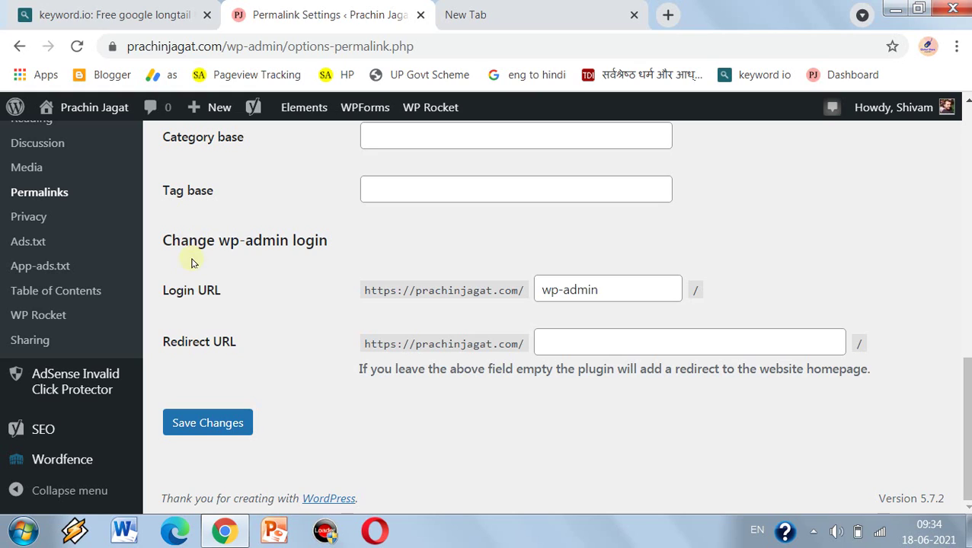
triple_click(174, 239)
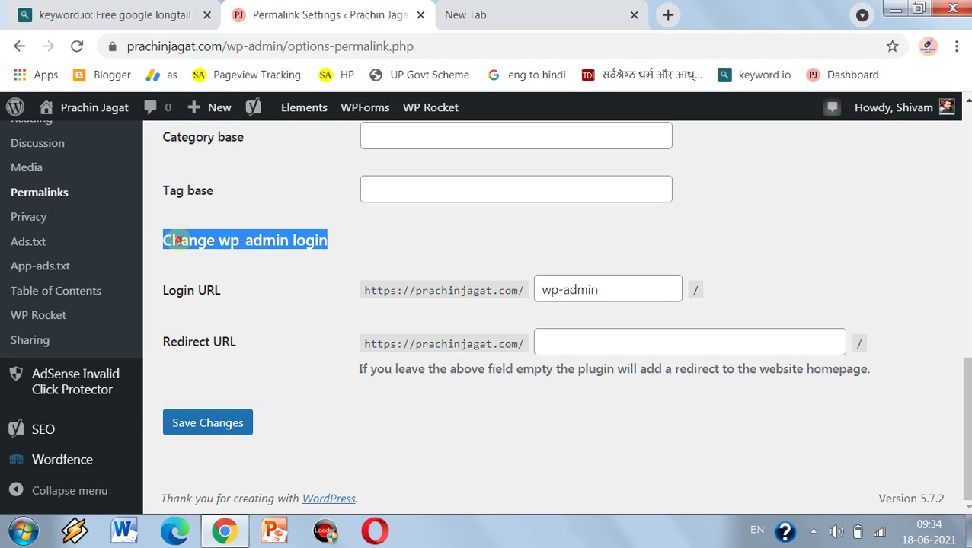
left_click(403, 240)
Replace the Login URL slug in the Change wp-admin login section with ap-dp
key("F11")
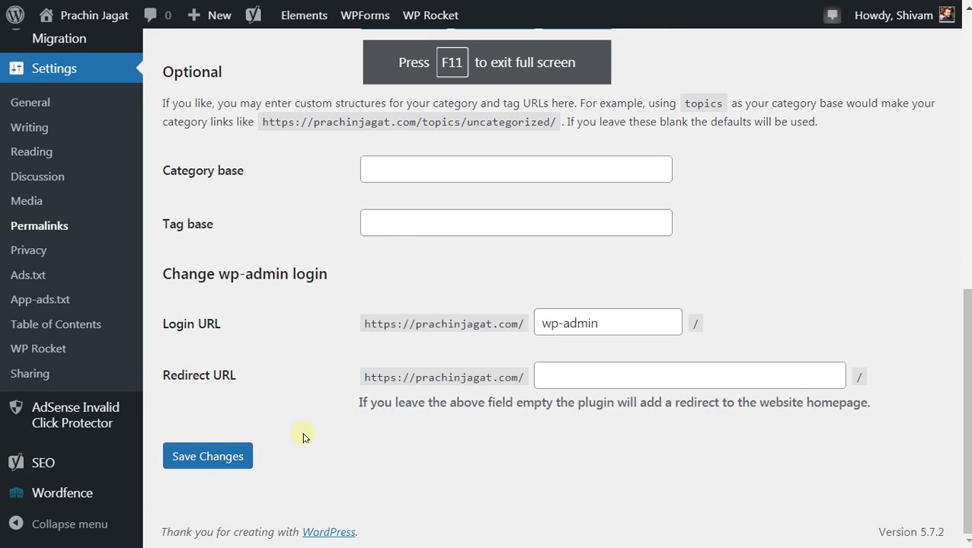
left_click(304, 435)
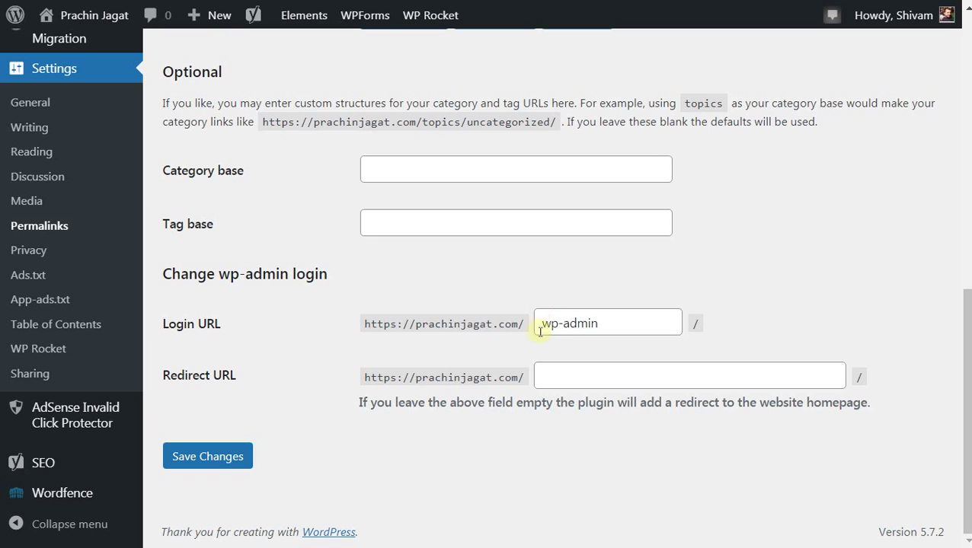
triple_click(607, 323)
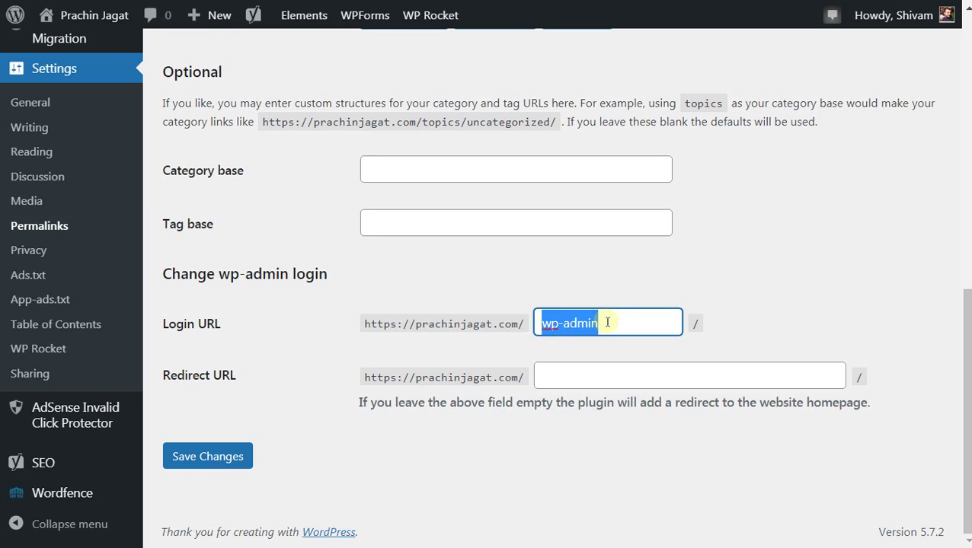
key("BackSpace")
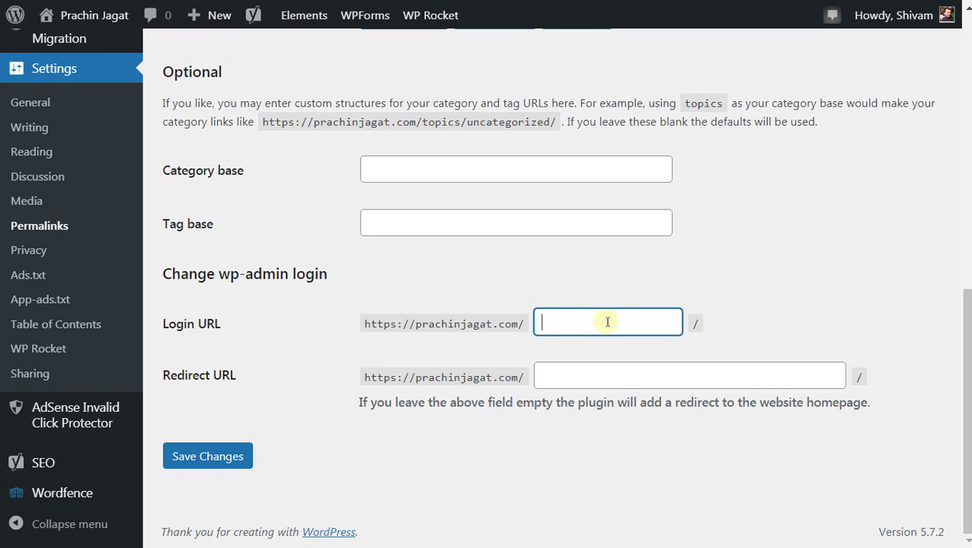
type("ap")
type("-dp")
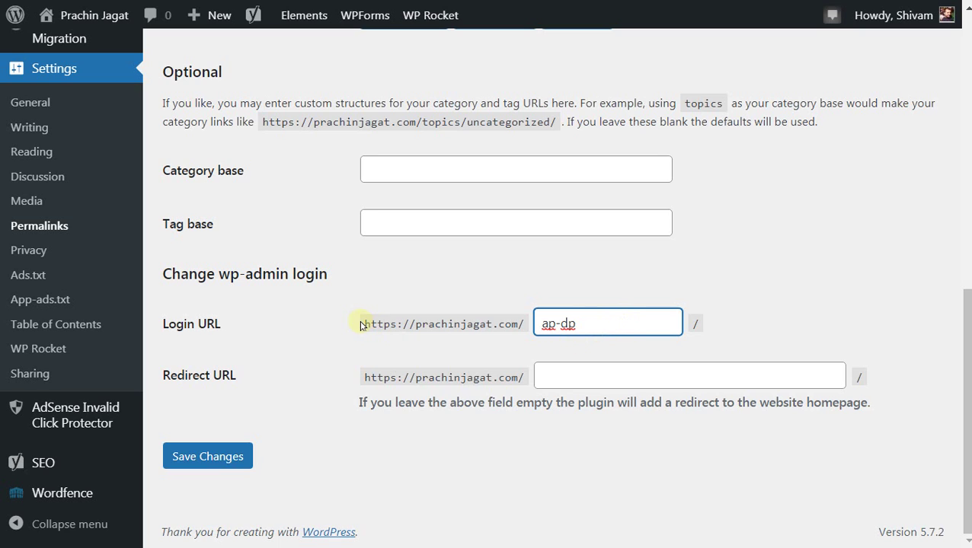
left_click_drag(353, 313, 592, 329)
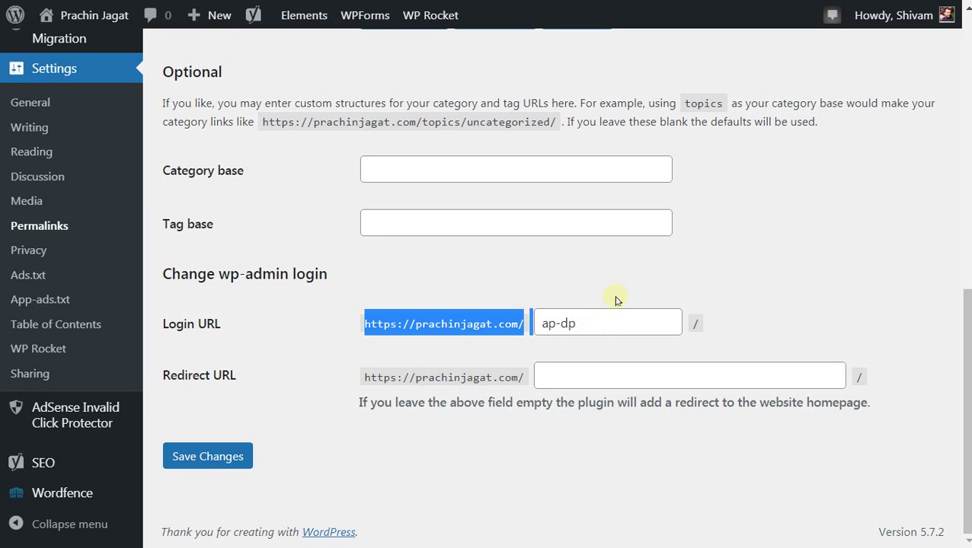
left_click(632, 262)
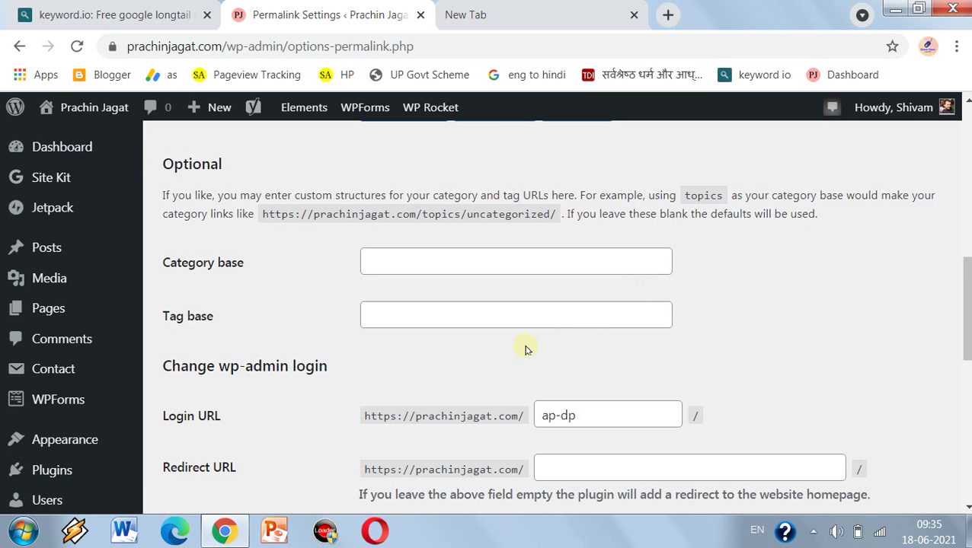
scroll(518, 290, "down", 2)
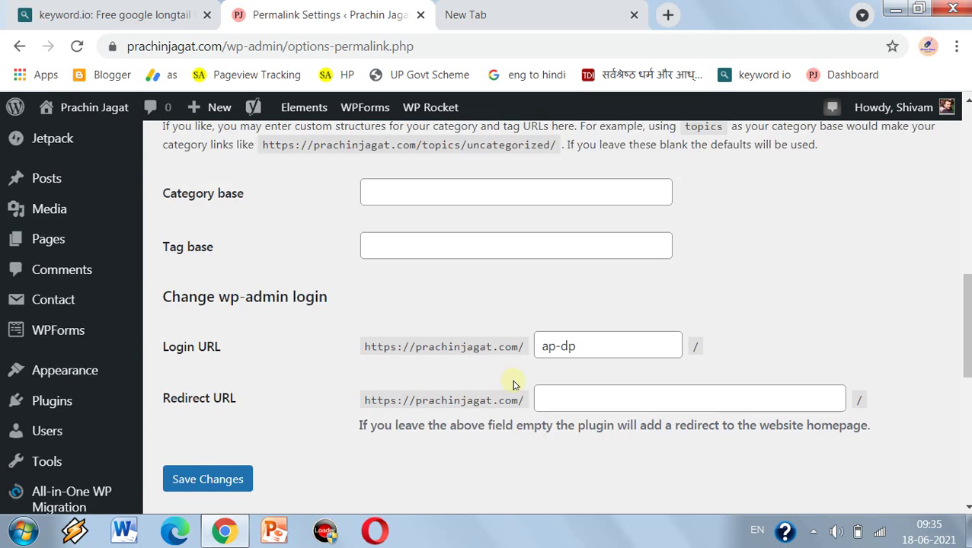
Replace the Login URL slug in the Change wp-admin login section with global-share and save the permalink settings
triple_click(594, 238)
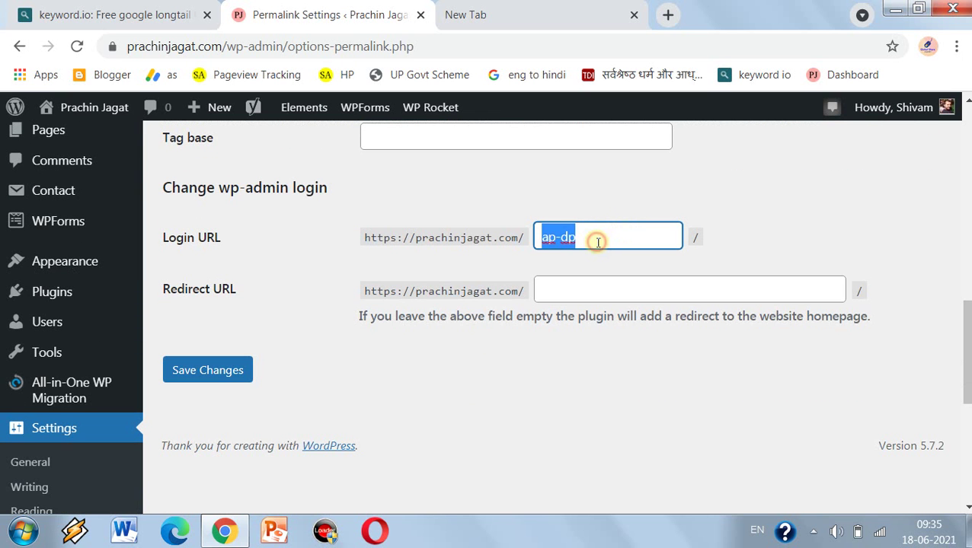
key("BackSpace")
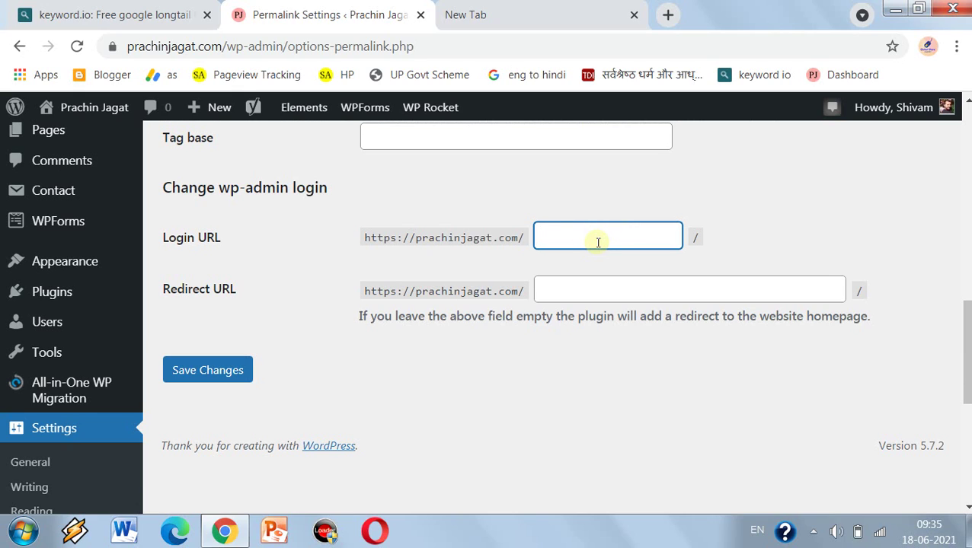
type("global-share")
left_click(581, 237)
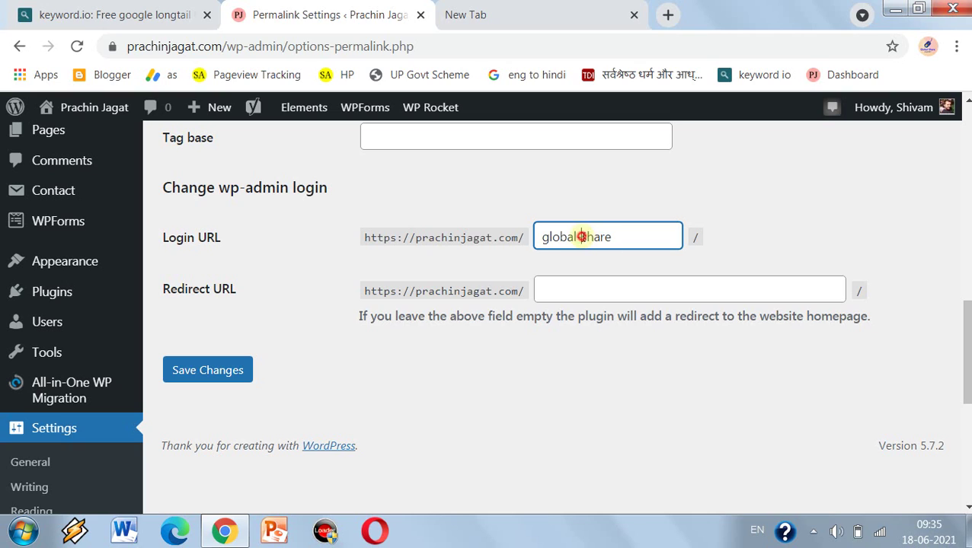
double_click(581, 237)
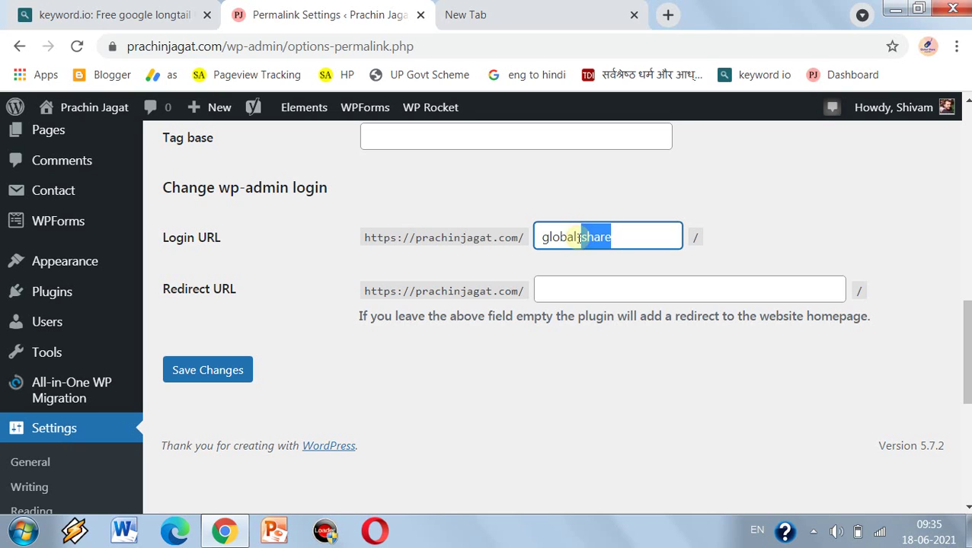
double_click(578, 236)
left_click(412, 390)
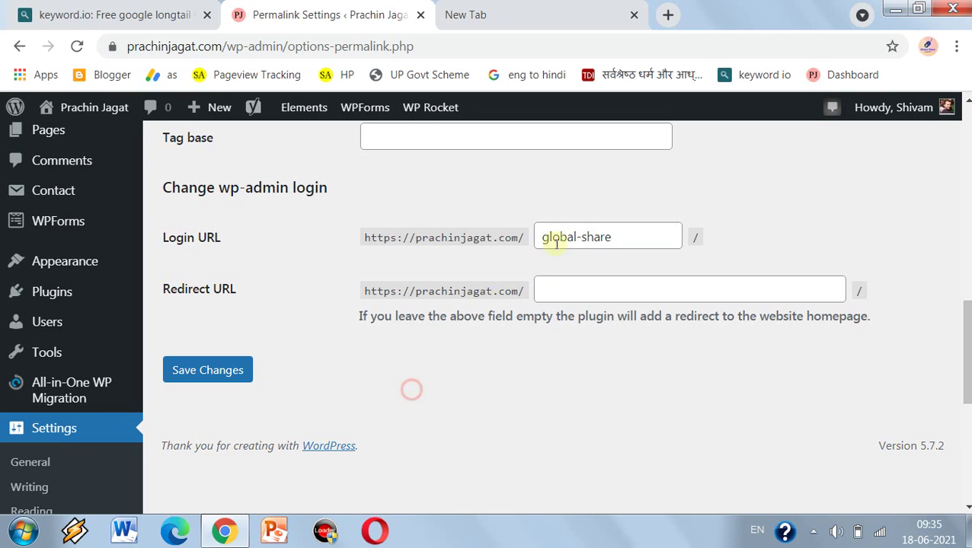
left_click(225, 371)
left_click(225, 370)
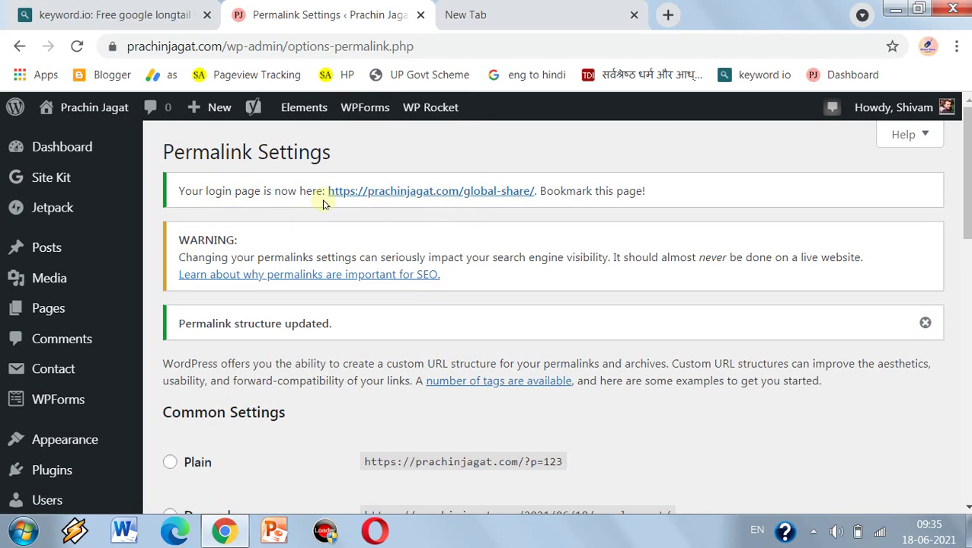
Copy the address of the new login page link shown in the notice above the permalink settings
right_click(428, 192)
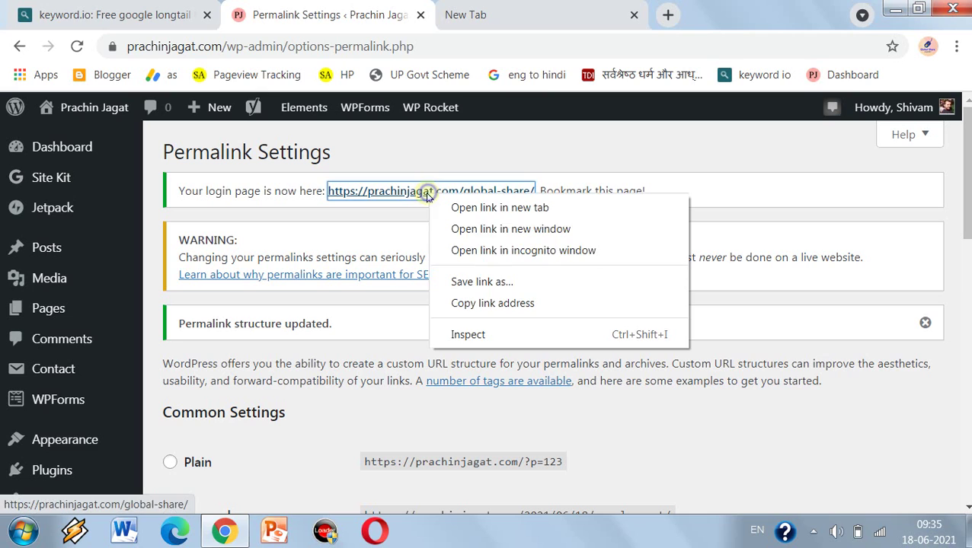
left_click(477, 303)
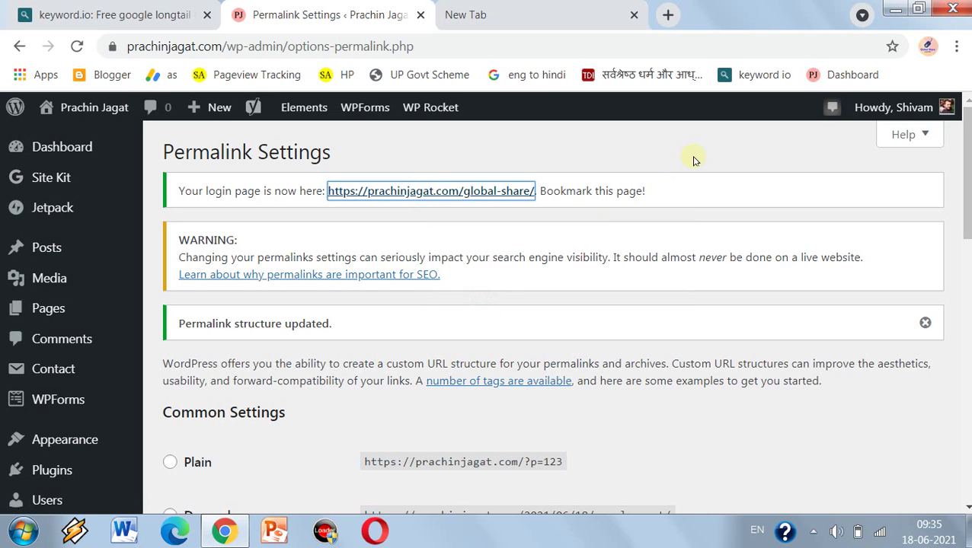
left_click(690, 155)
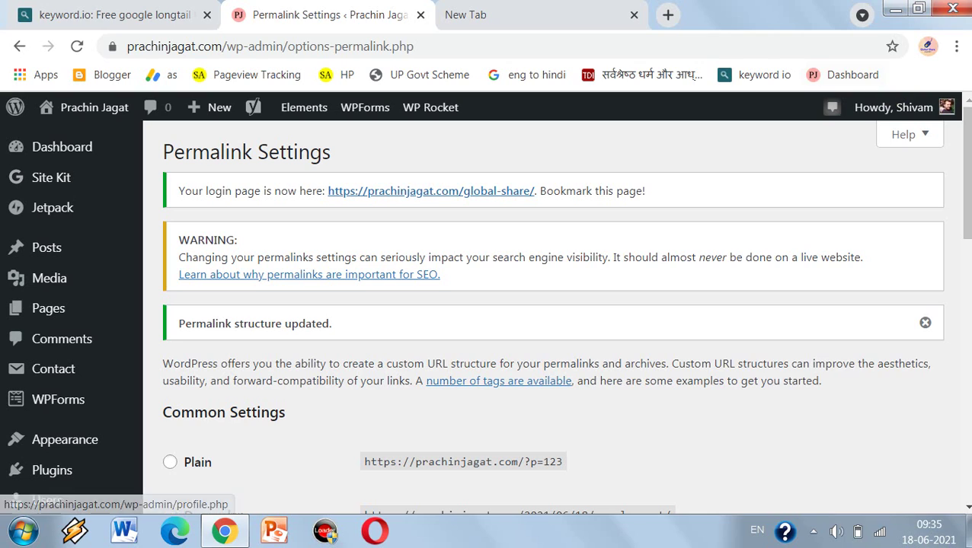
left_click(958, 48)
left_click(958, 47)
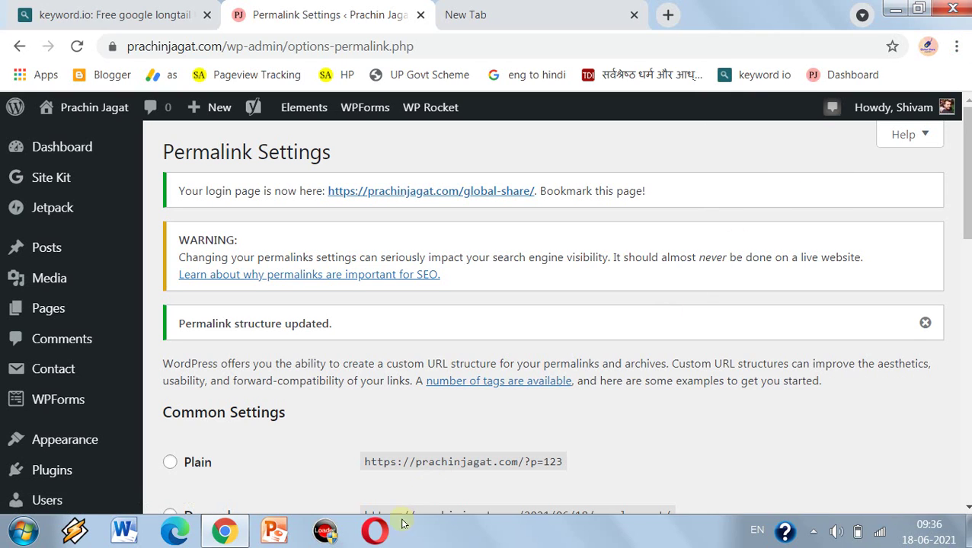
Switch to Opera and load the copied address prachinjagat.com/global-share/ to test the new login page
left_click(377, 530)
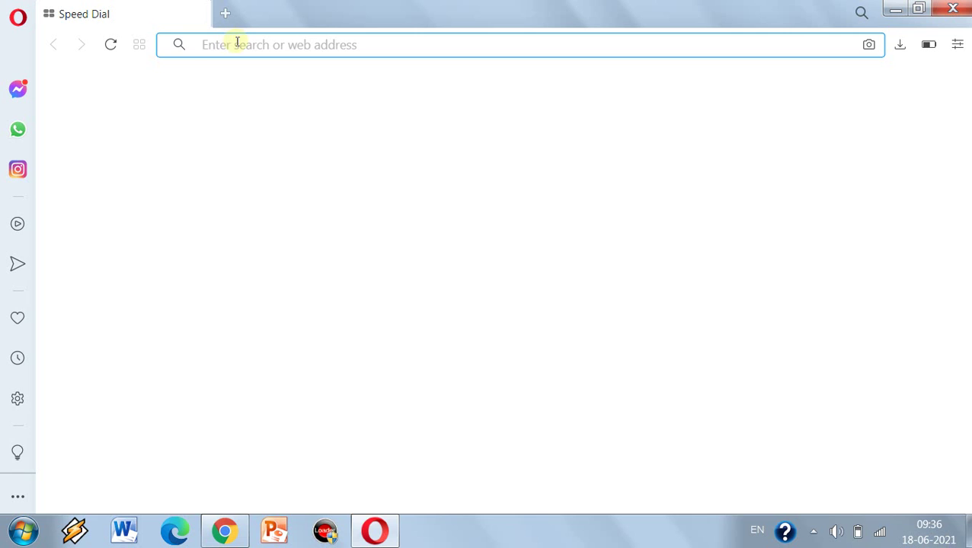
right_click(236, 43)
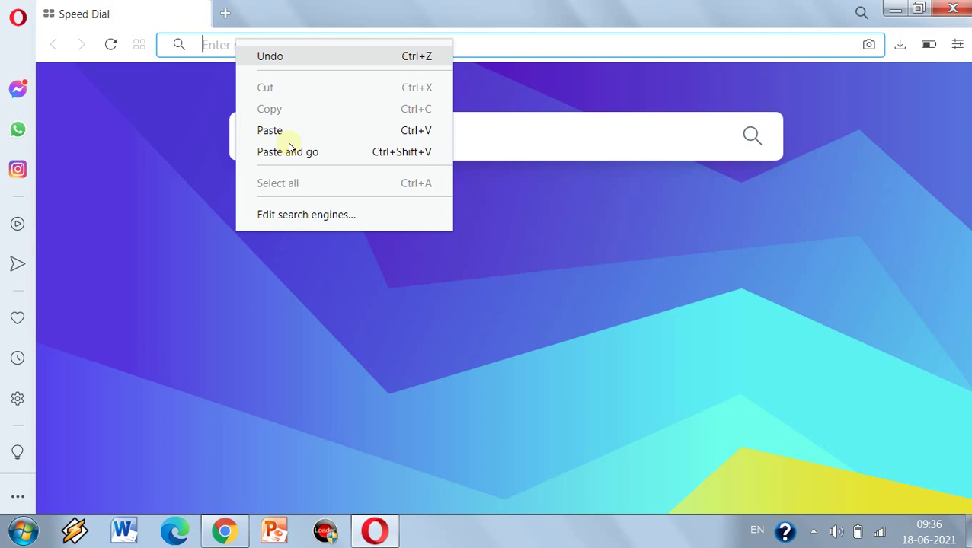
left_click(271, 131)
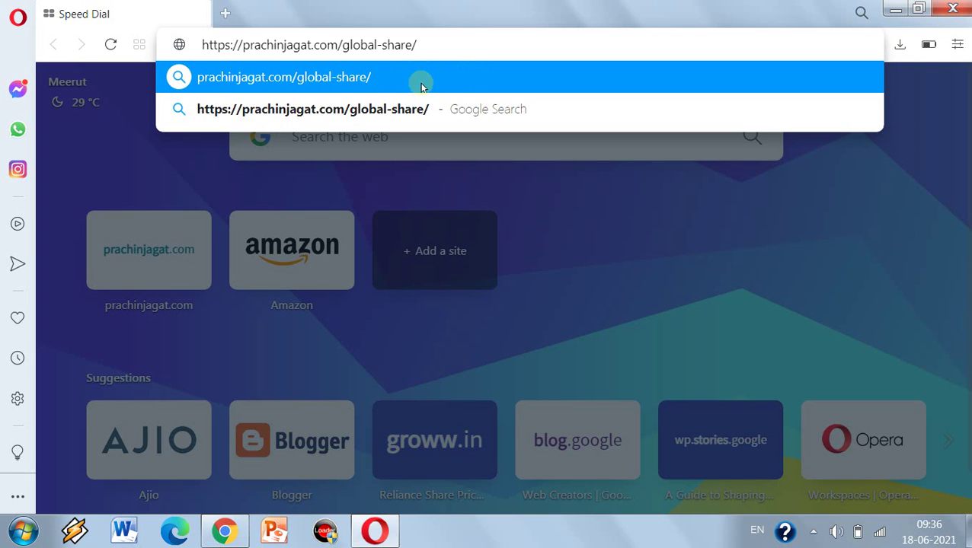
left_click(265, 79)
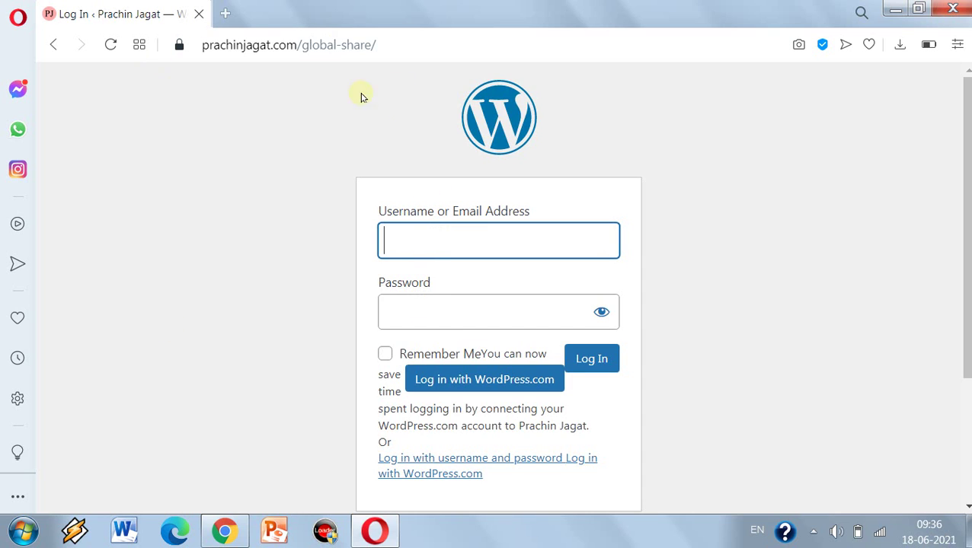
Test the old address prachinjagat.com/wp-admin in a new tab, and close both test tabs
key("ctrl+t")
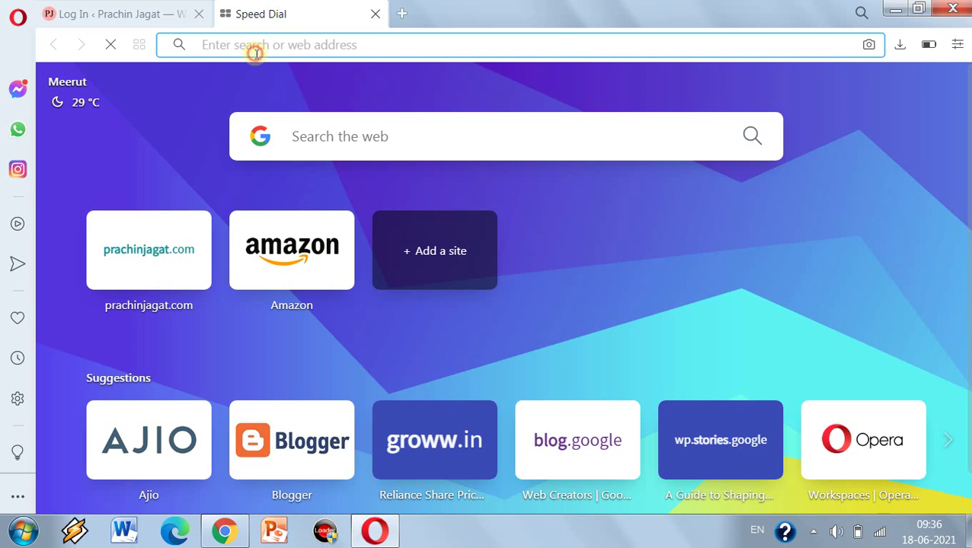
type("pra")
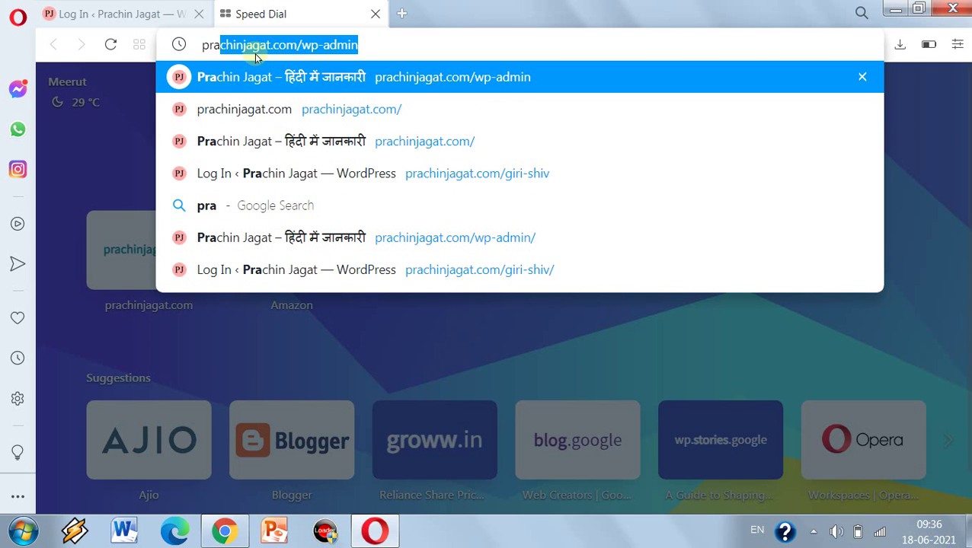
key("Return")
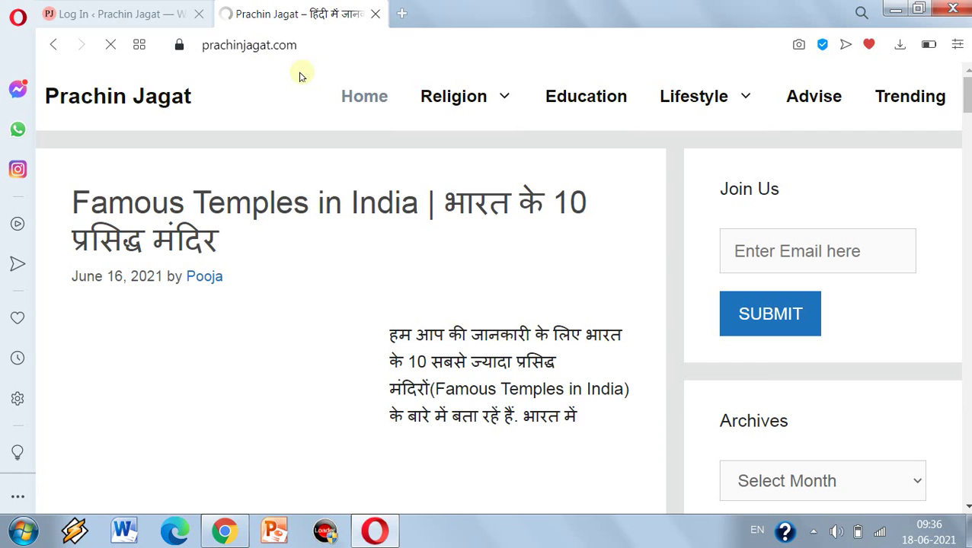
left_click(376, 14)
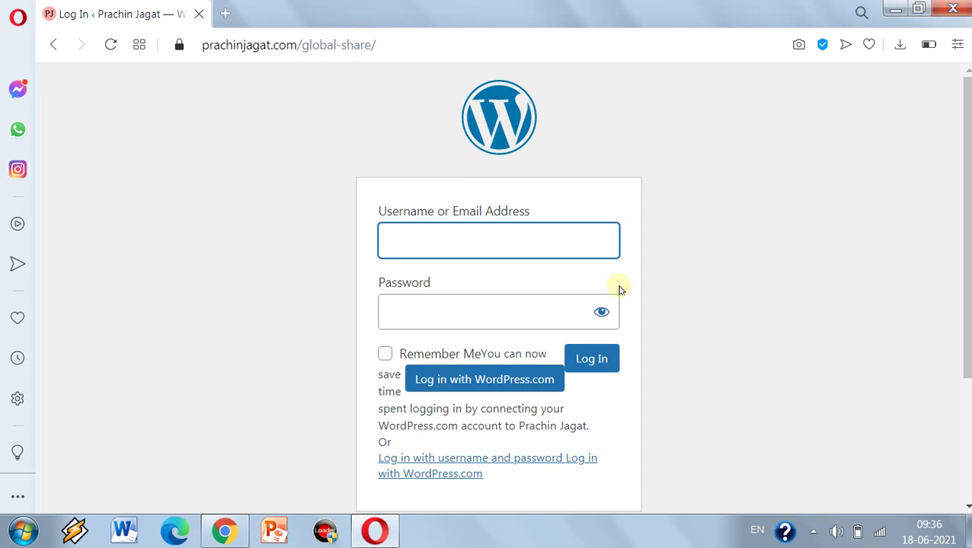
left_click(199, 14)
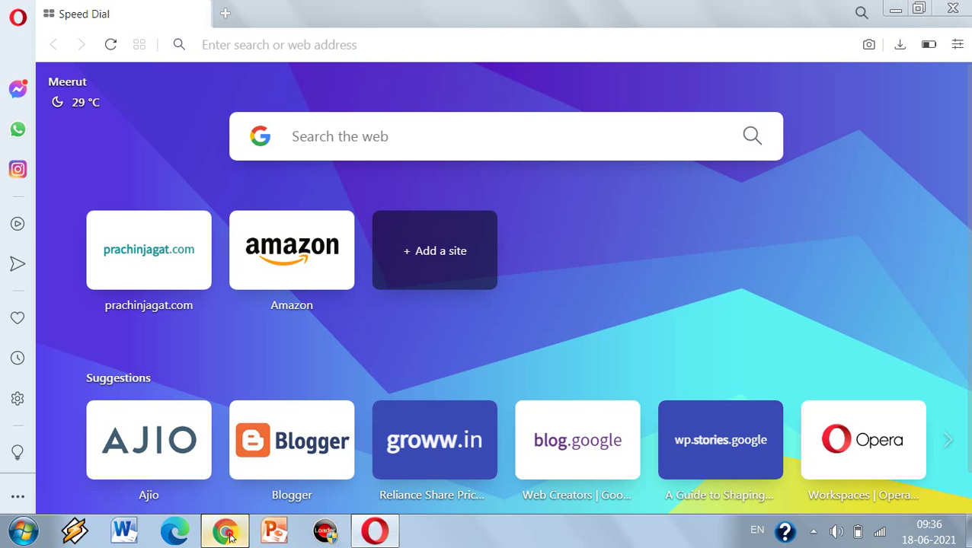
Switch back to Chrome and clear the Login URL slug in the Change wp-admin login section
left_click(226, 533)
scroll(341, 391, "down", 10)
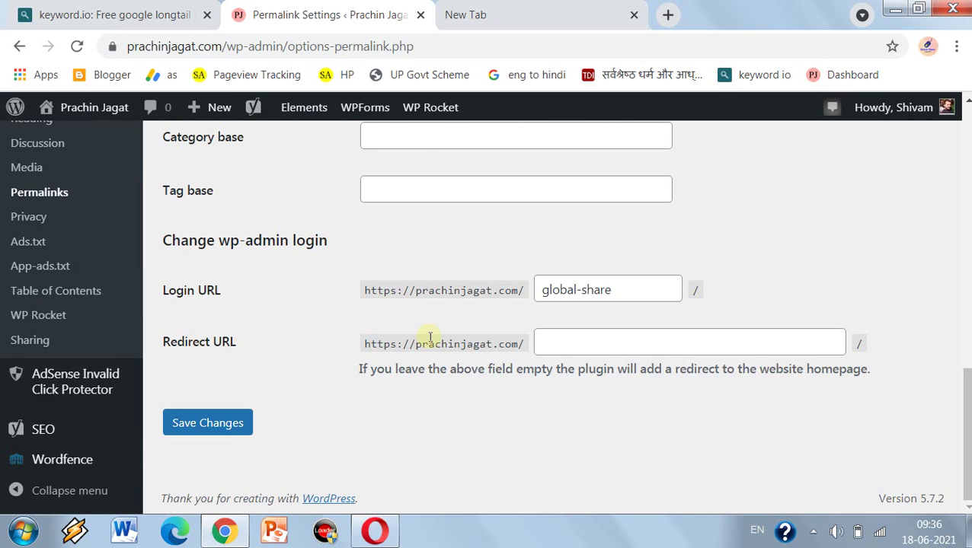
triple_click(646, 289)
key("BackSpace")
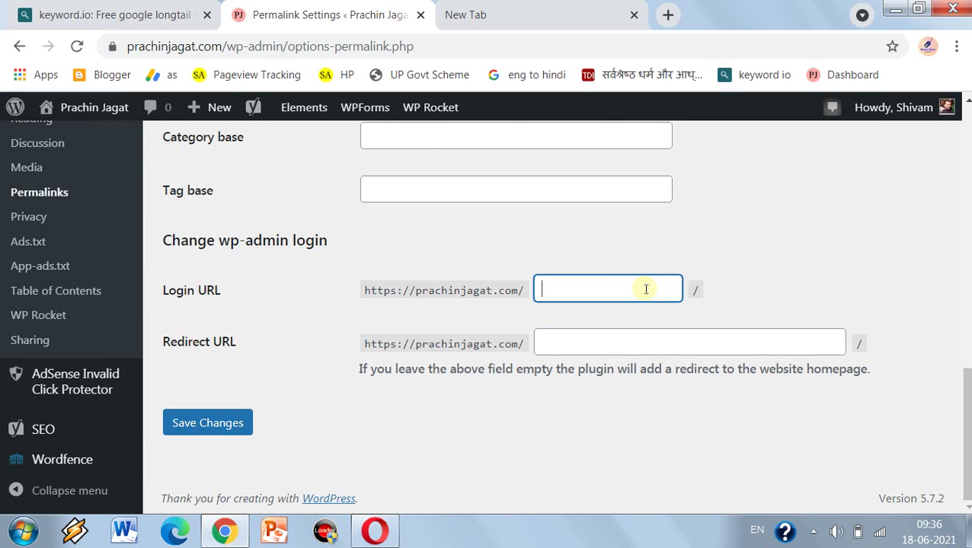